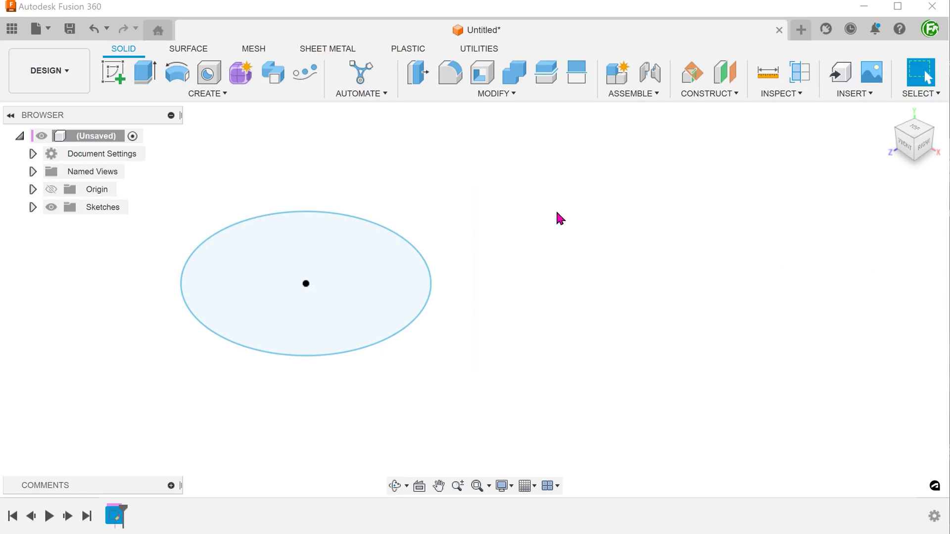
Press Pull the circle profile 50 mm to create a solid cylinder.
left_click(455, 95)
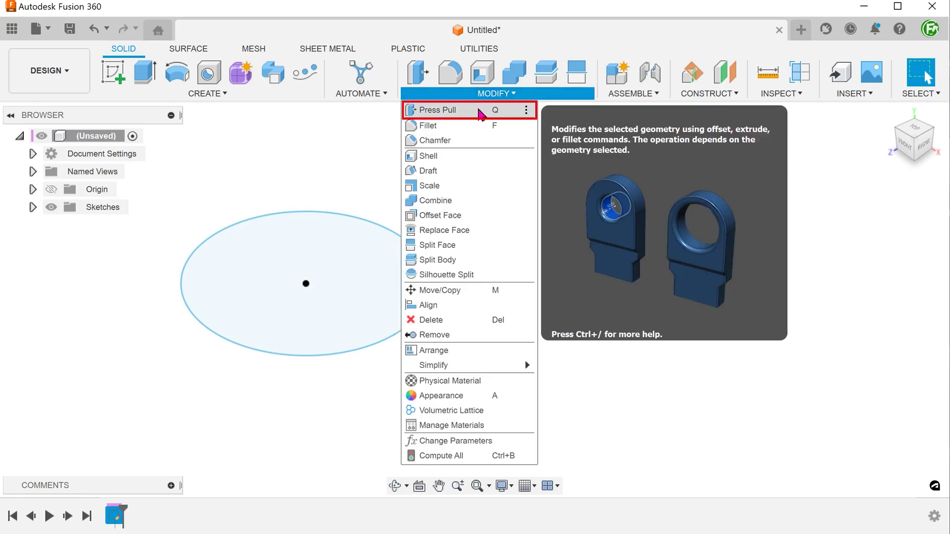
left_click(481, 115)
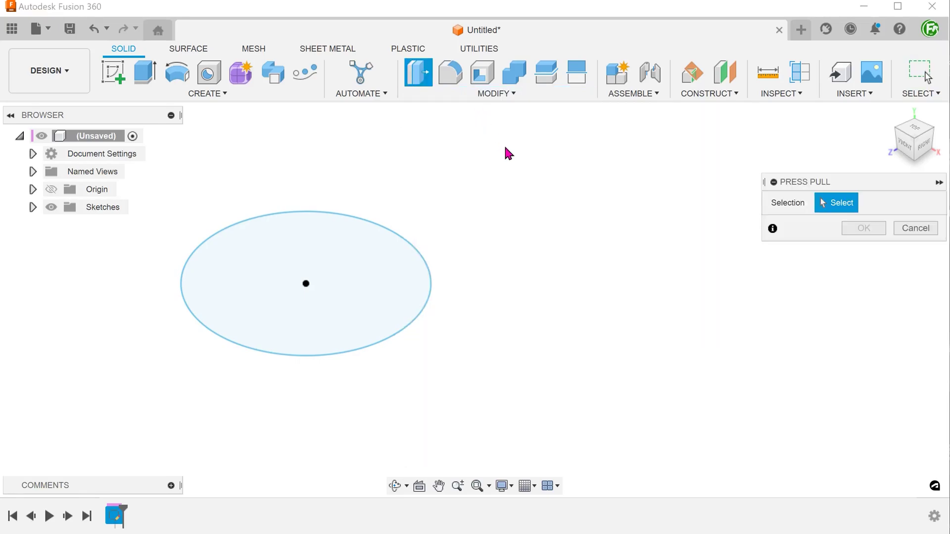
left_click(382, 275)
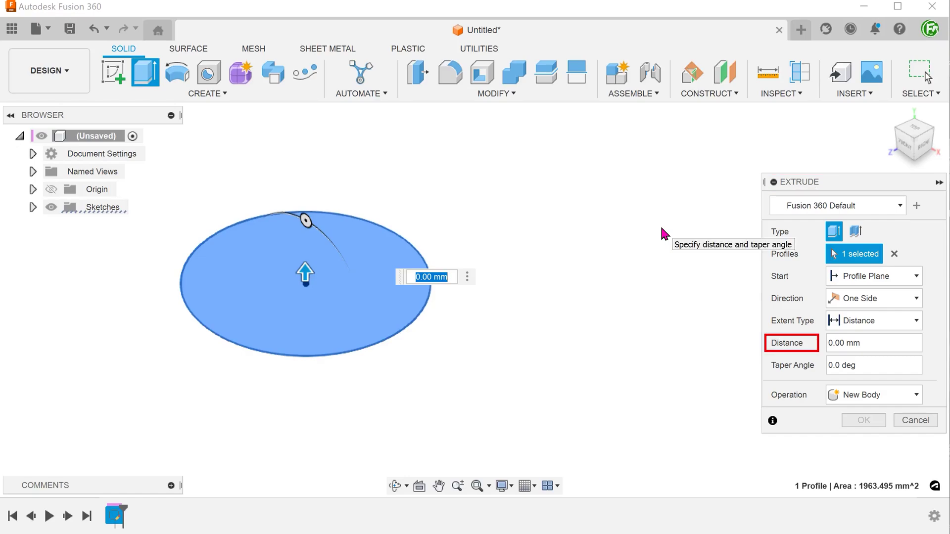
type("50")
key("Return")
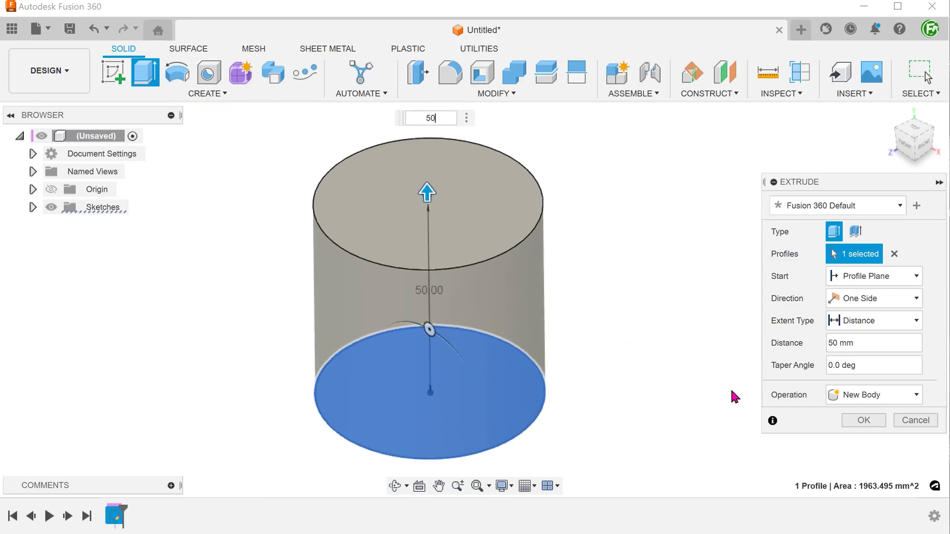
left_click(864, 420)
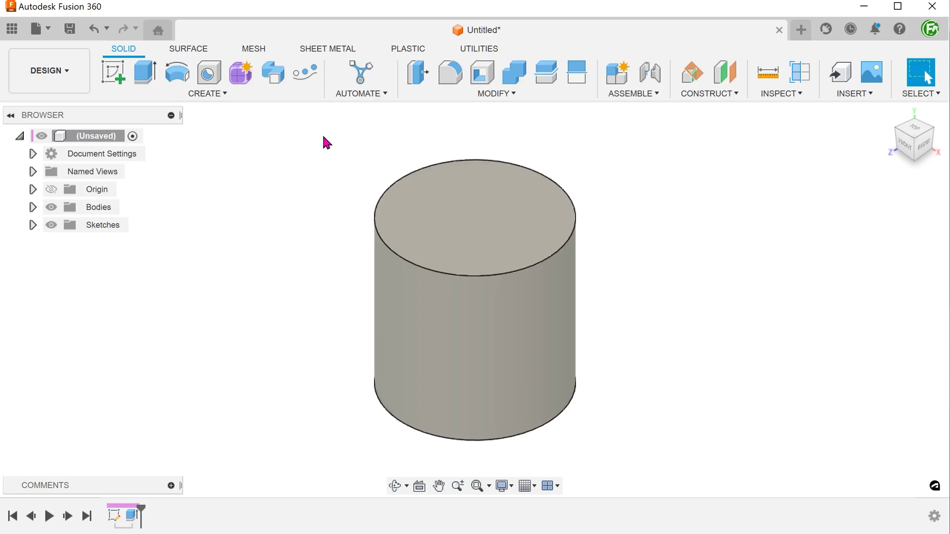
Press Pull the cylinder's top face to 70 mm, keeping the Automatic offset type.
left_click(424, 95)
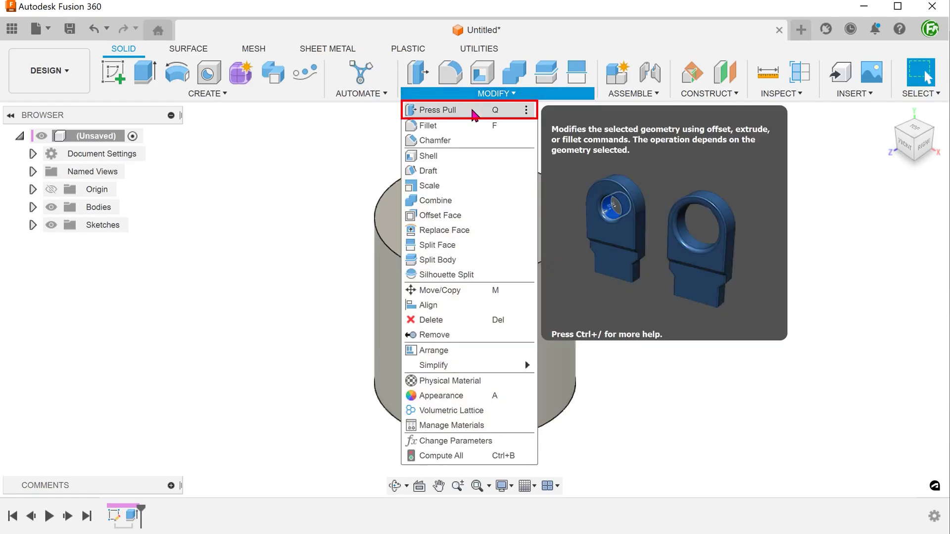
left_click(438, 110)
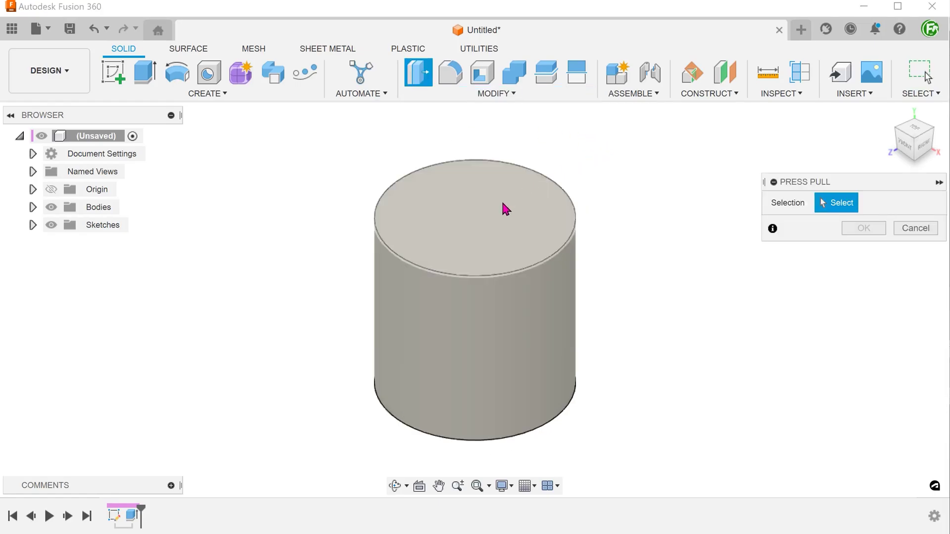
left_click(479, 217)
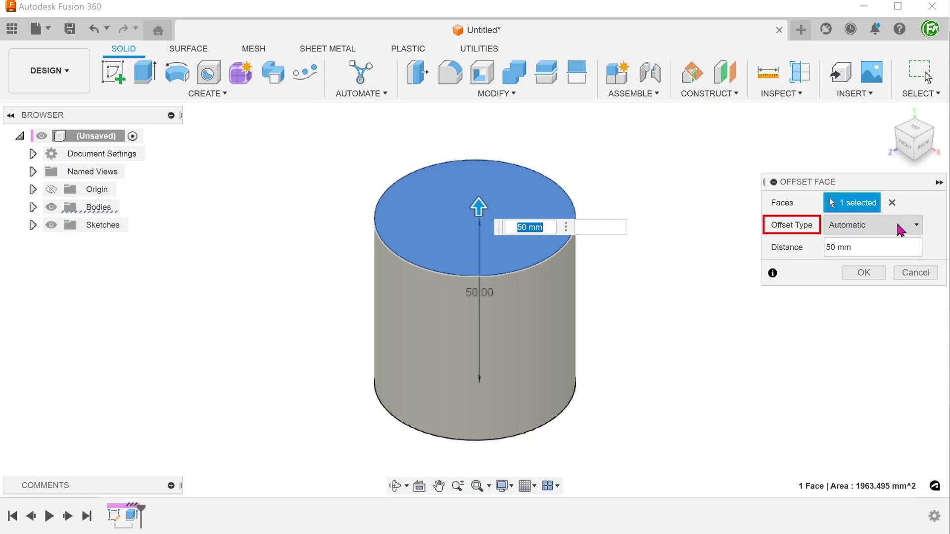
left_click(856, 248)
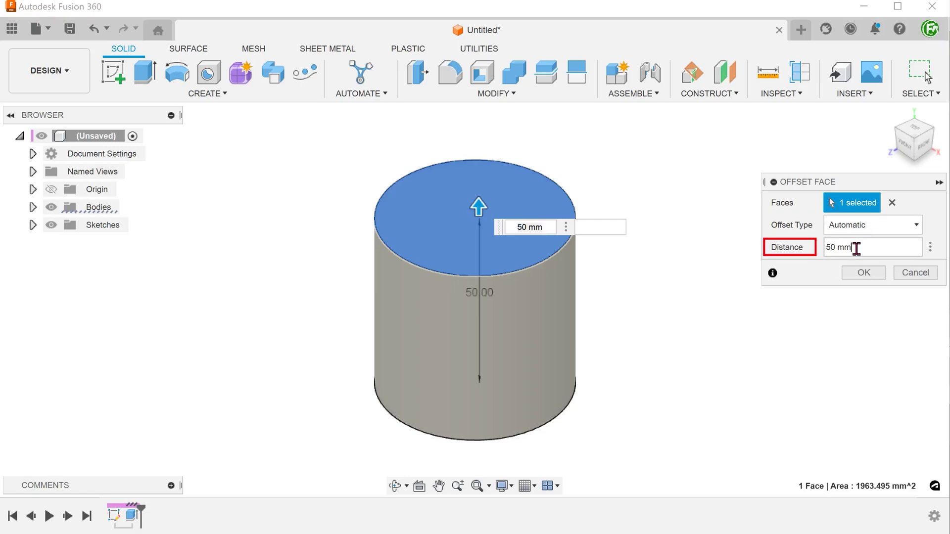
left_click_drag(856, 247, 822, 252)
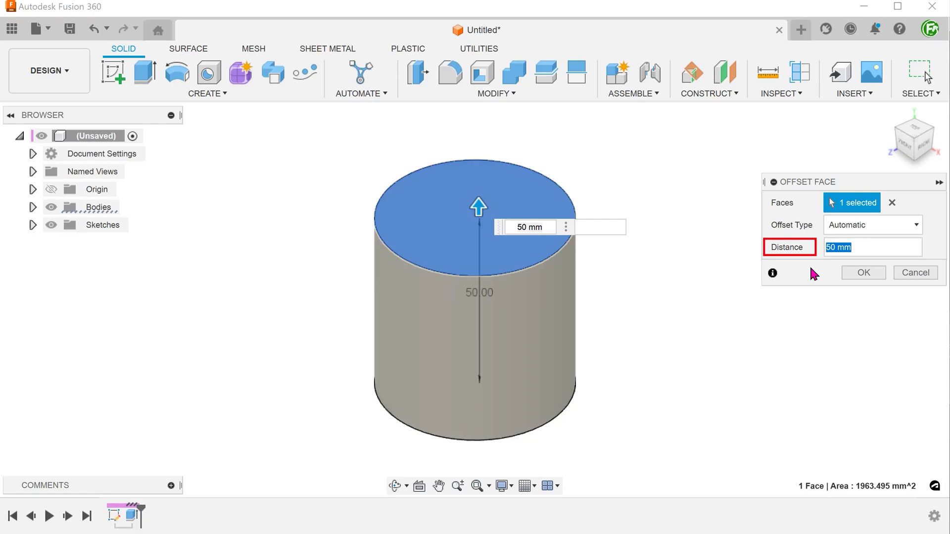
left_click(883, 231)
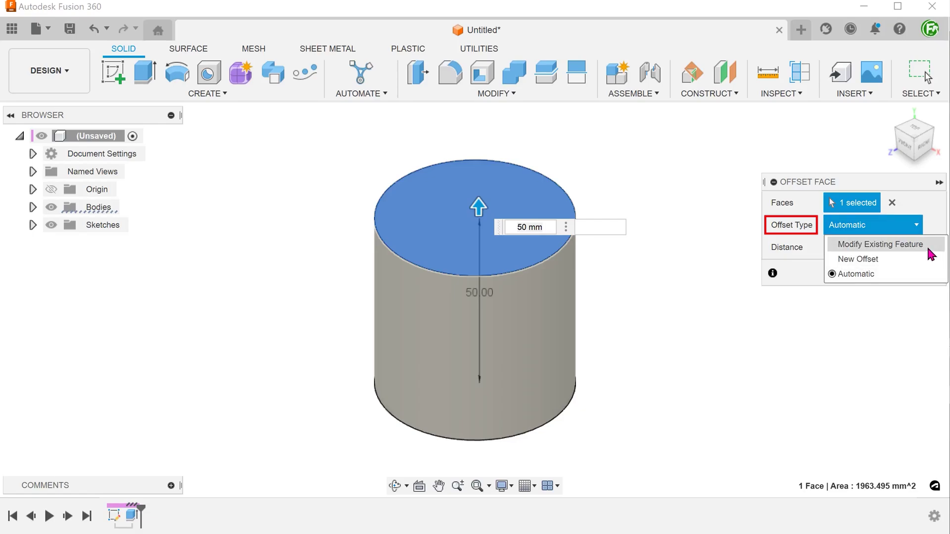
left_click(885, 278)
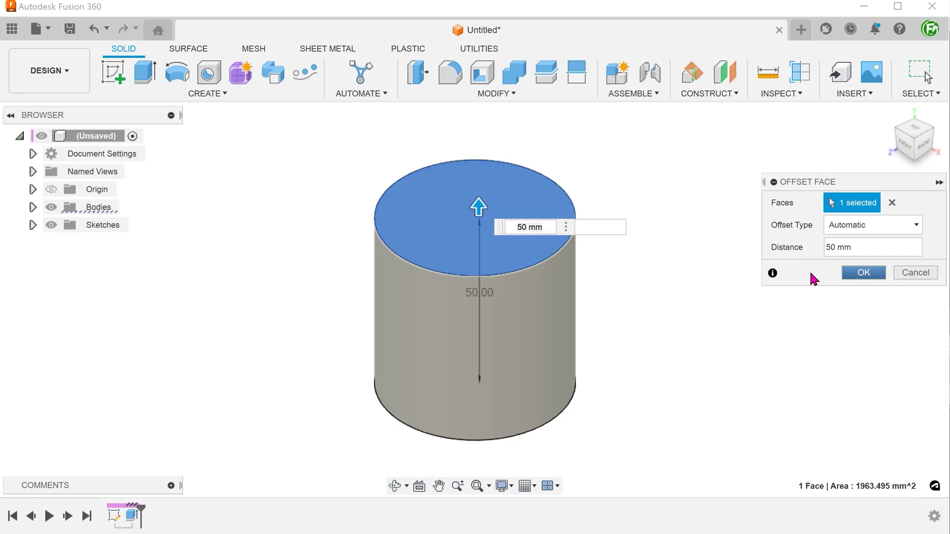
left_click(829, 249)
left_click_drag(828, 250, 870, 247)
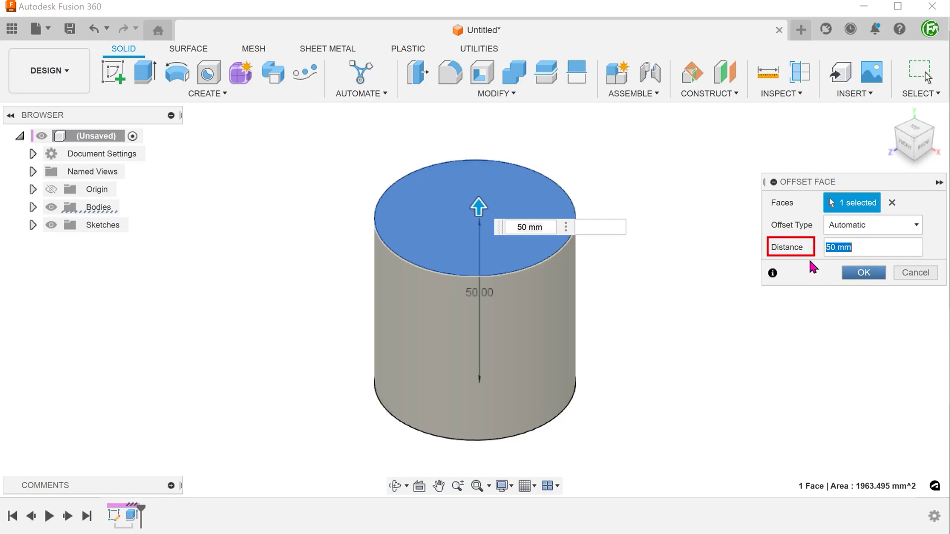
type("70")
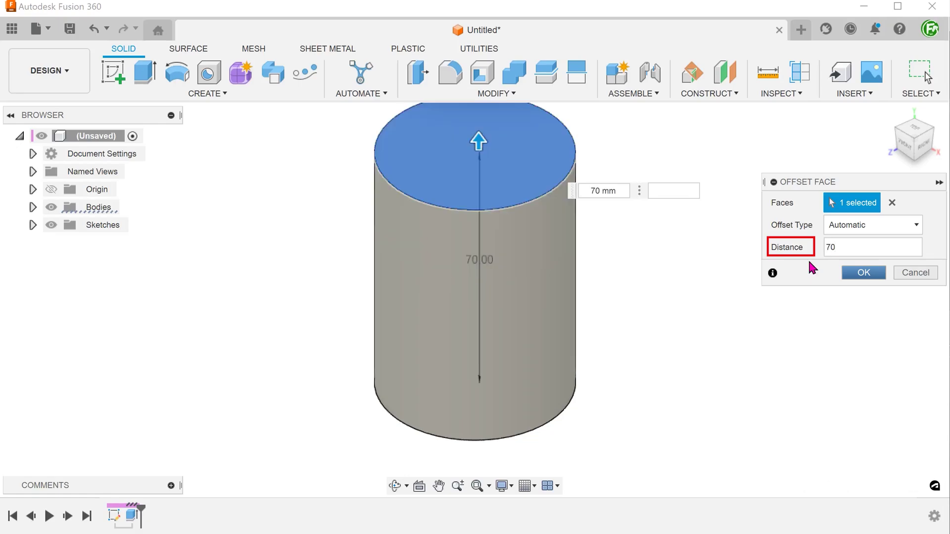
left_click(859, 275)
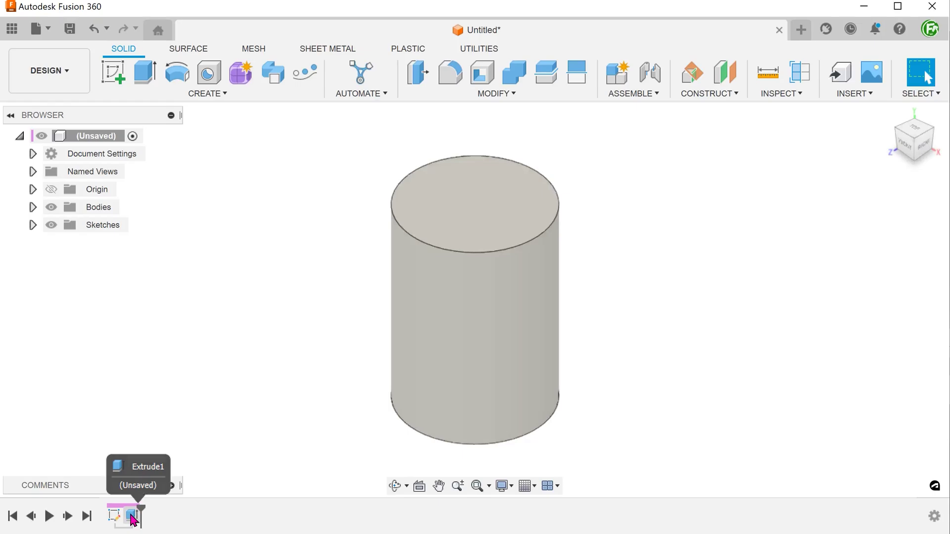
double_click(133, 517)
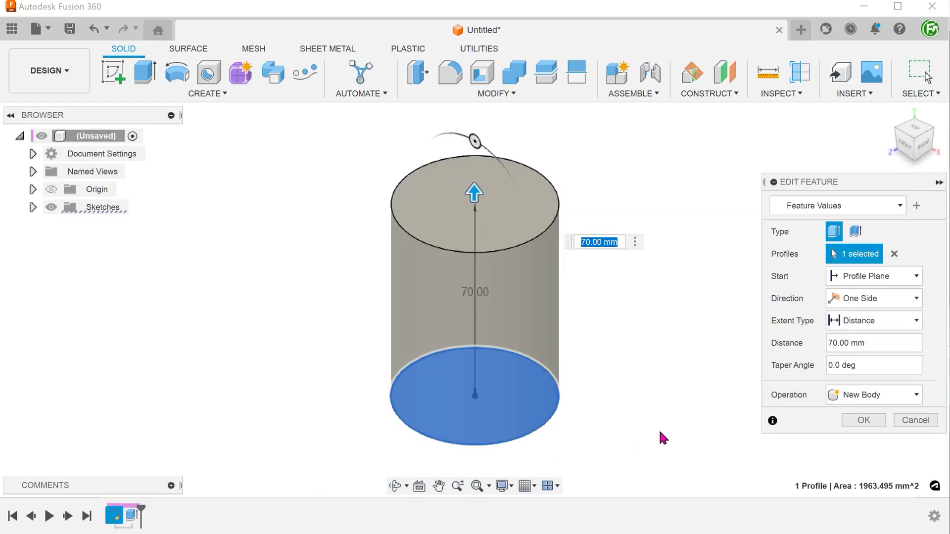
left_click(869, 343)
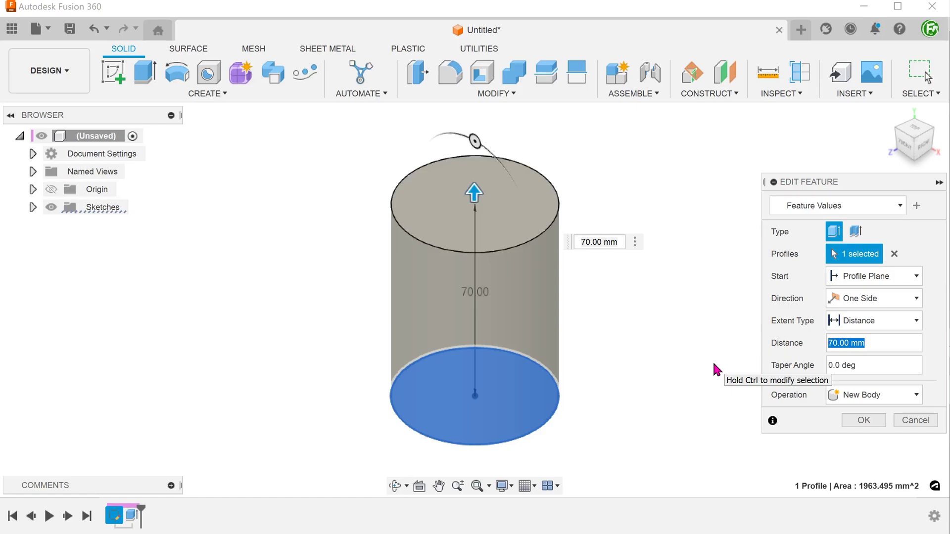
left_click(877, 420)
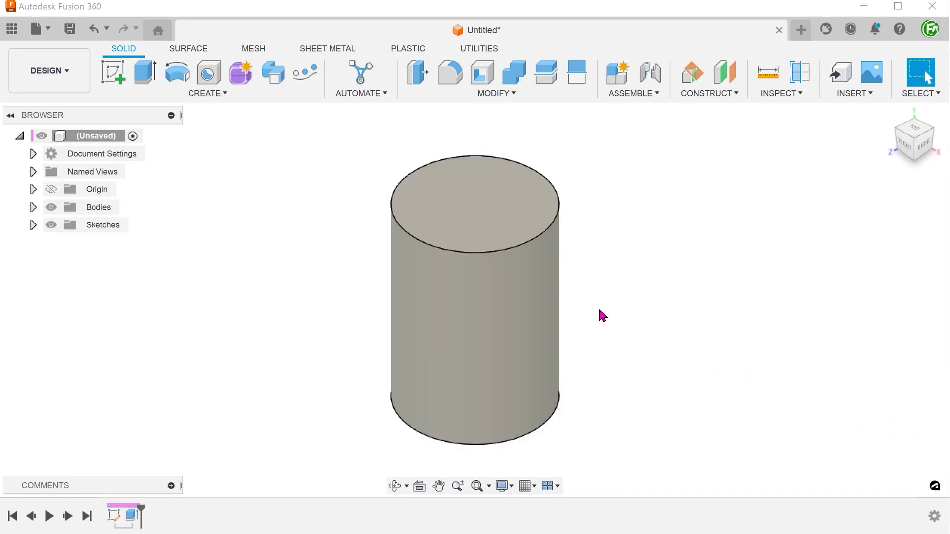
Offset the cylinder's top face 10 mm as a separate new feature.
left_click(495, 94)
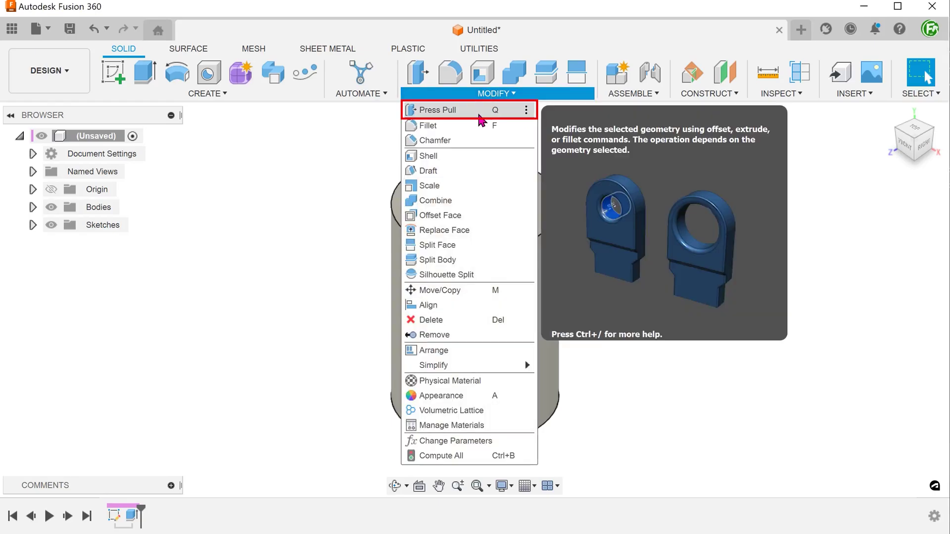
left_click(480, 111)
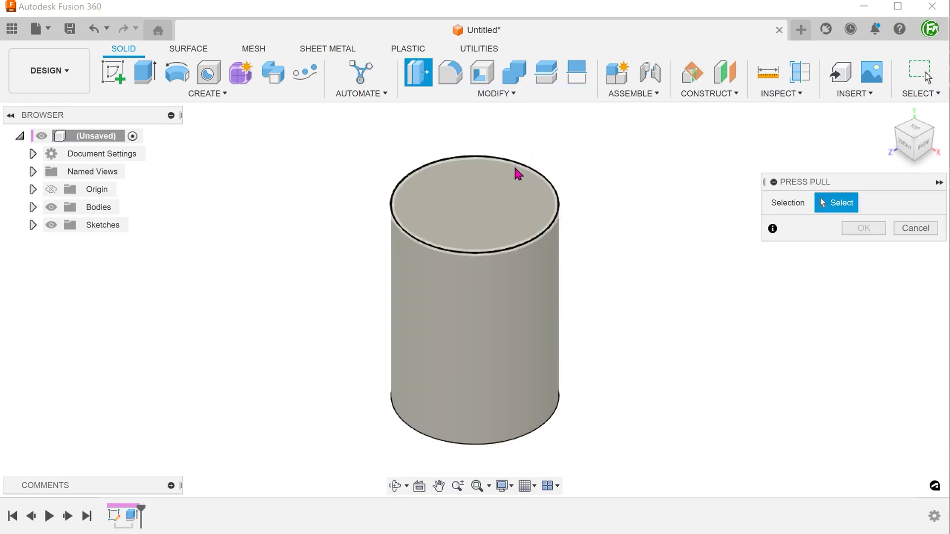
left_click(477, 210)
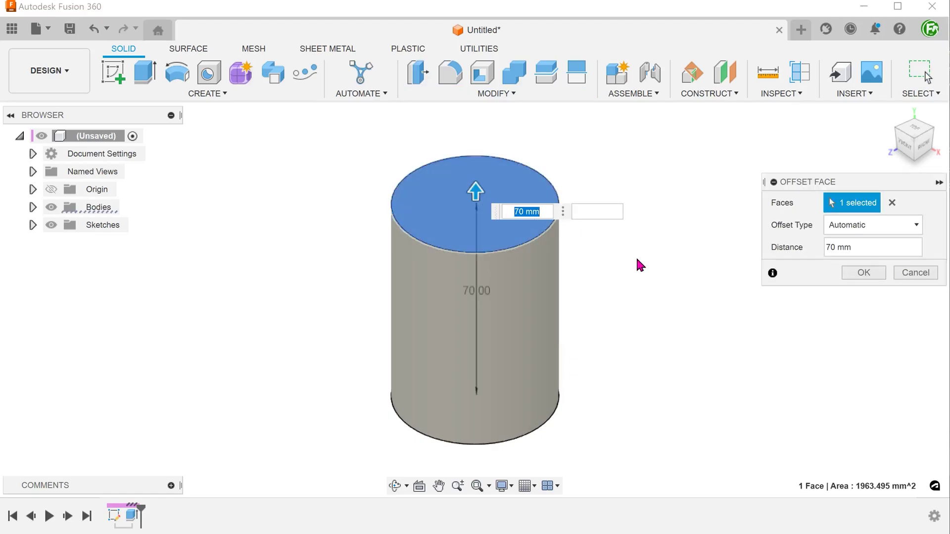
left_click(875, 227)
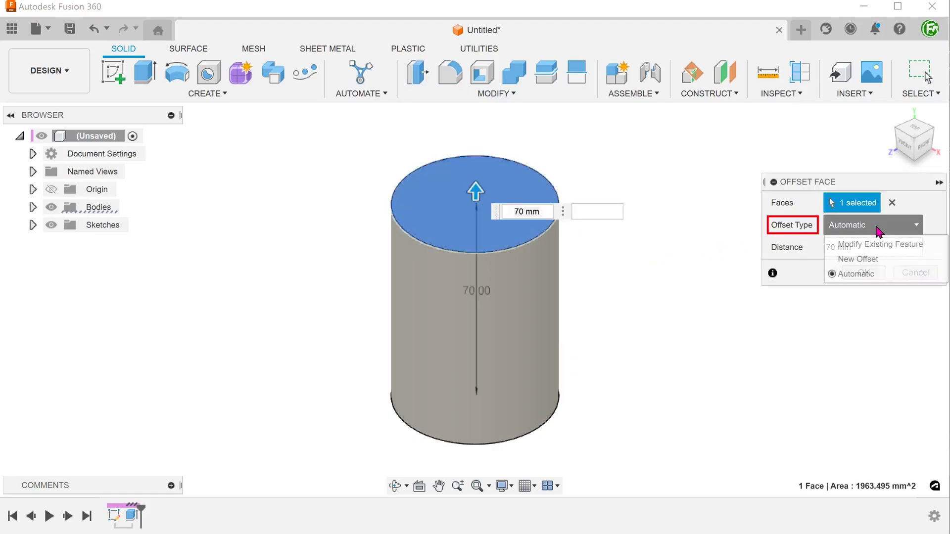
left_click(892, 259)
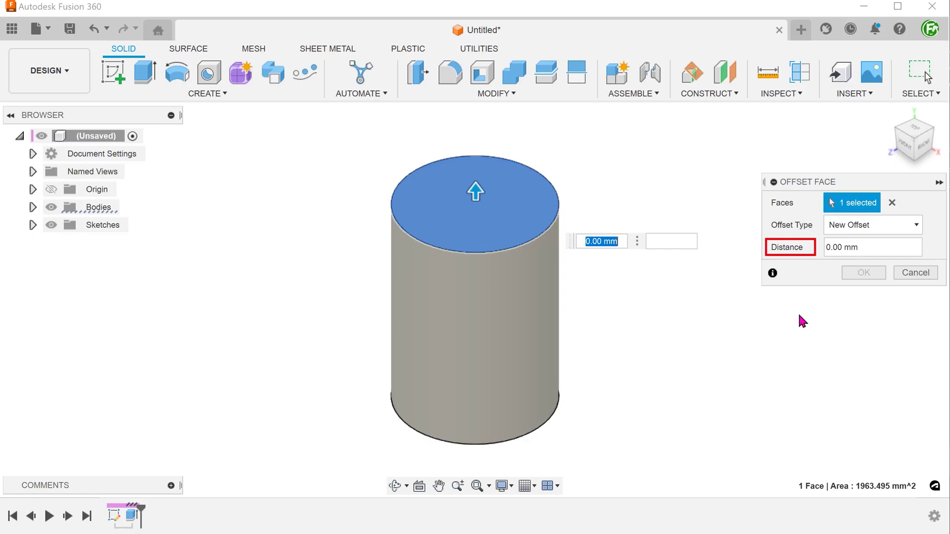
left_click(861, 251)
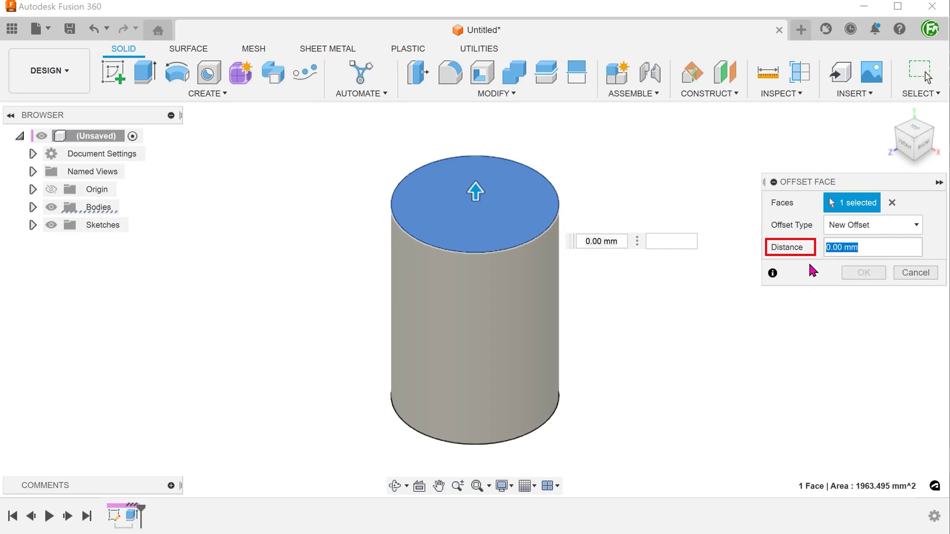
type("10")
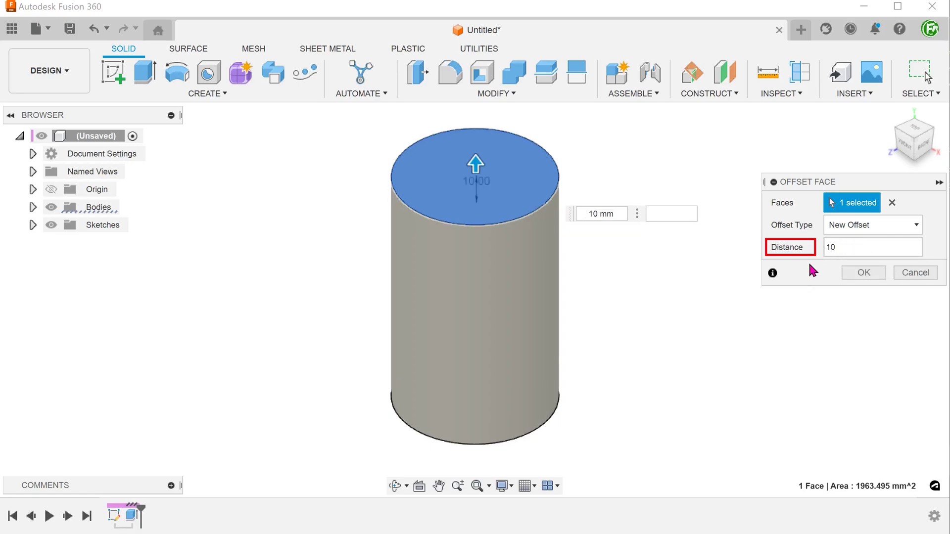
left_click(856, 274)
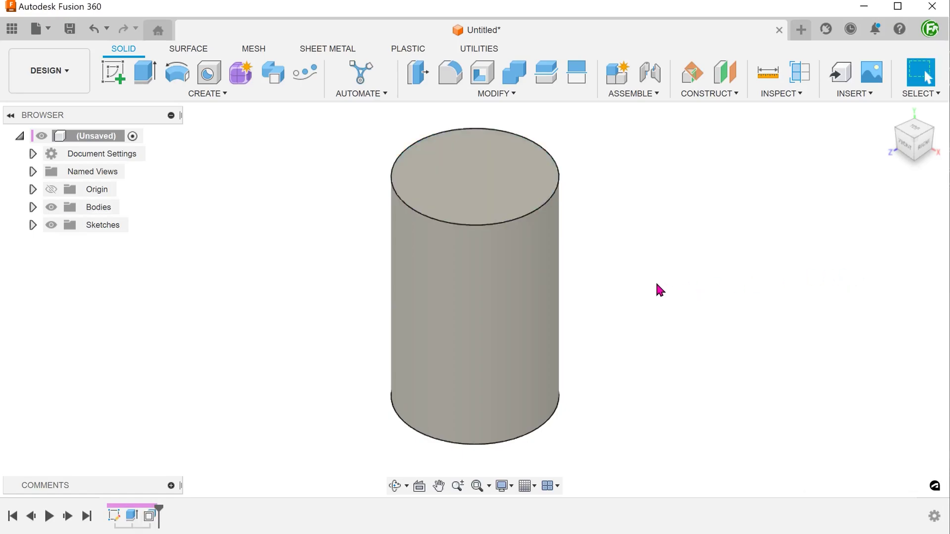
Measure the top and bottom faces to confirm they are 80 mm apart, then restore the home view.
left_click(525, 195)
mouse_move(525, 196)
middle_mouse_down("shift")
mouse_move(646, 335)
mouse_move(622, 425)
middle_mouse_up("shift")
left_click(439, 386, "ctrl")
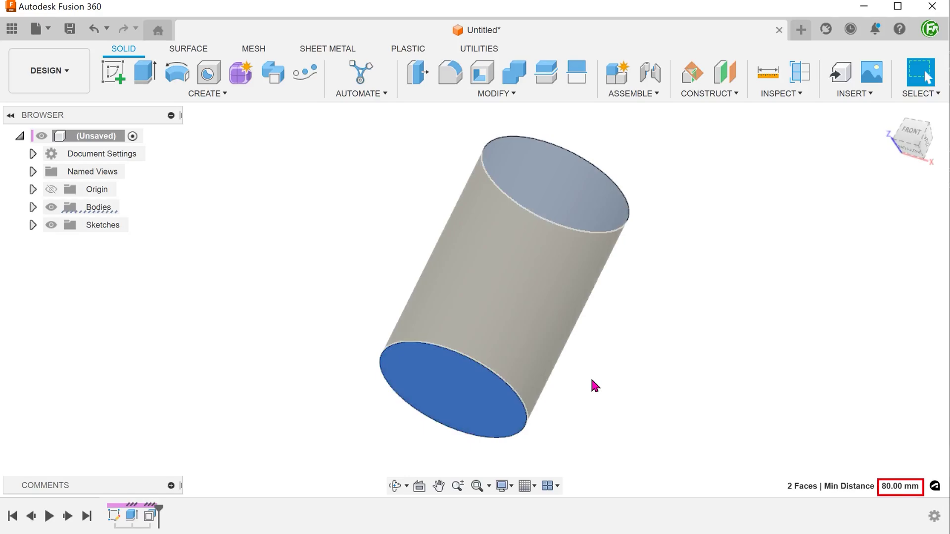
left_click(591, 384)
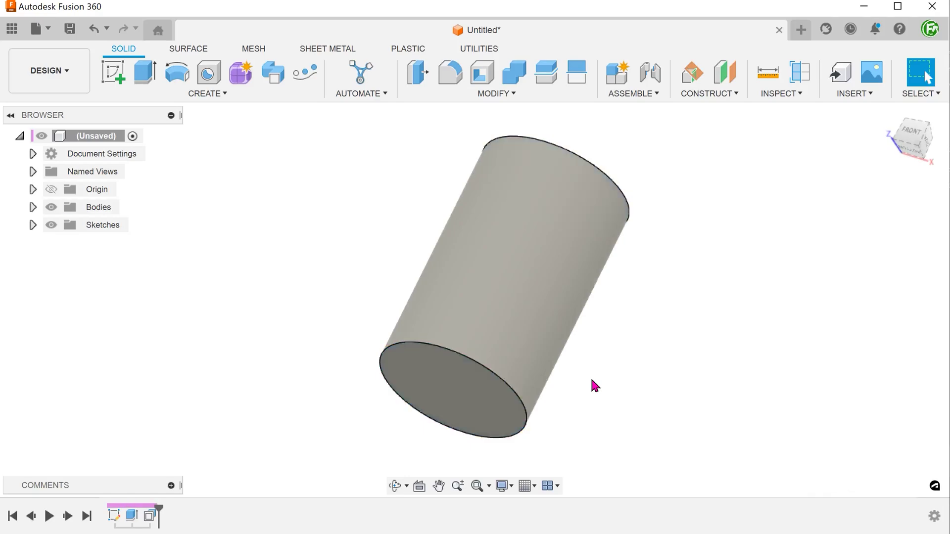
key("F6")
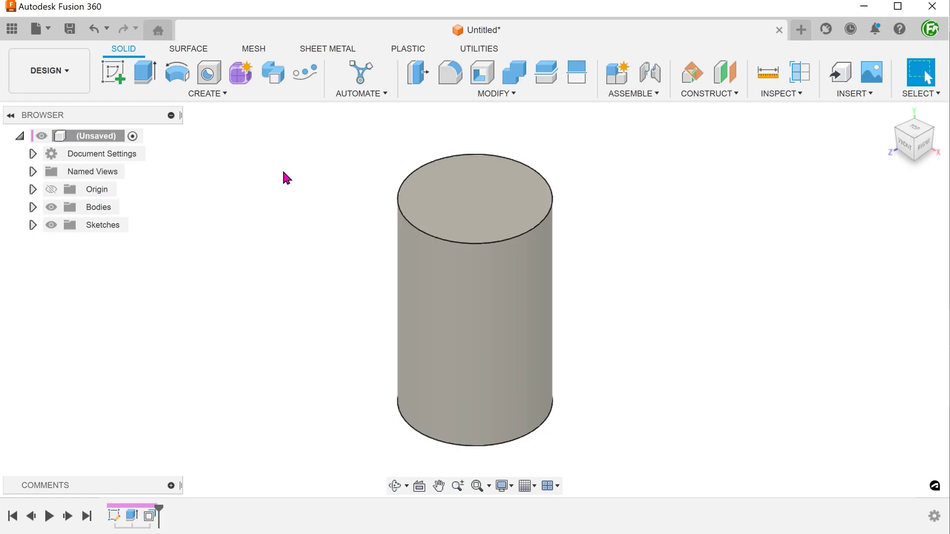
Press Pull the cylinder's curved side face outward 10 mm with the Automatic offset type.
left_click(423, 94)
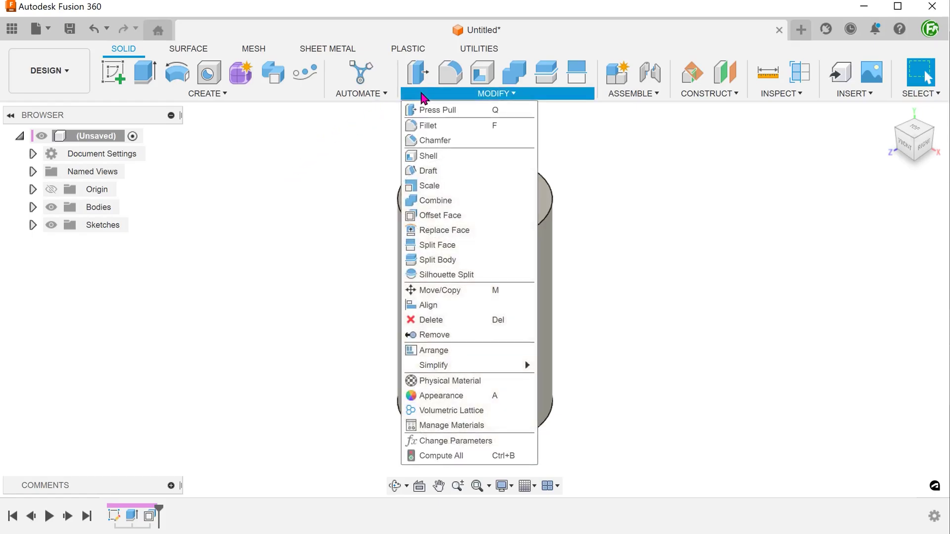
left_click(466, 113)
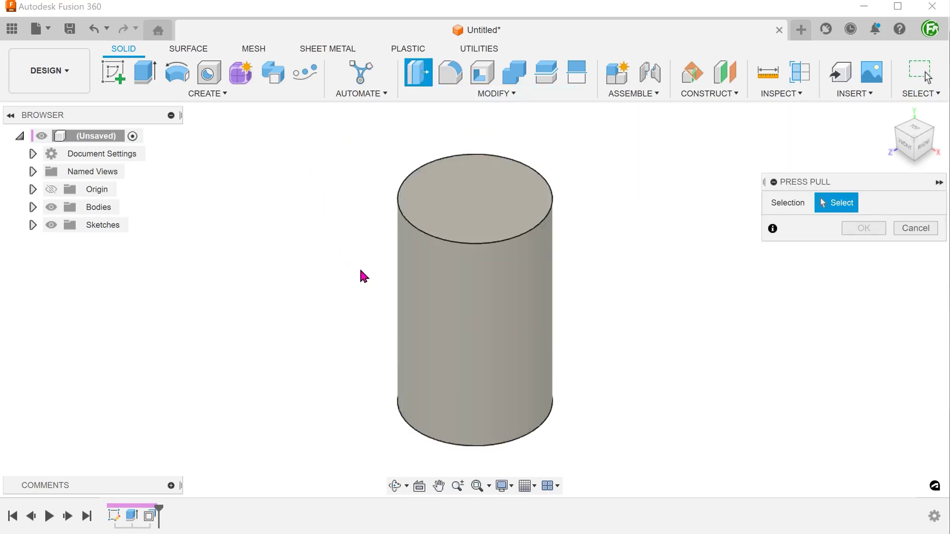
left_click(439, 309)
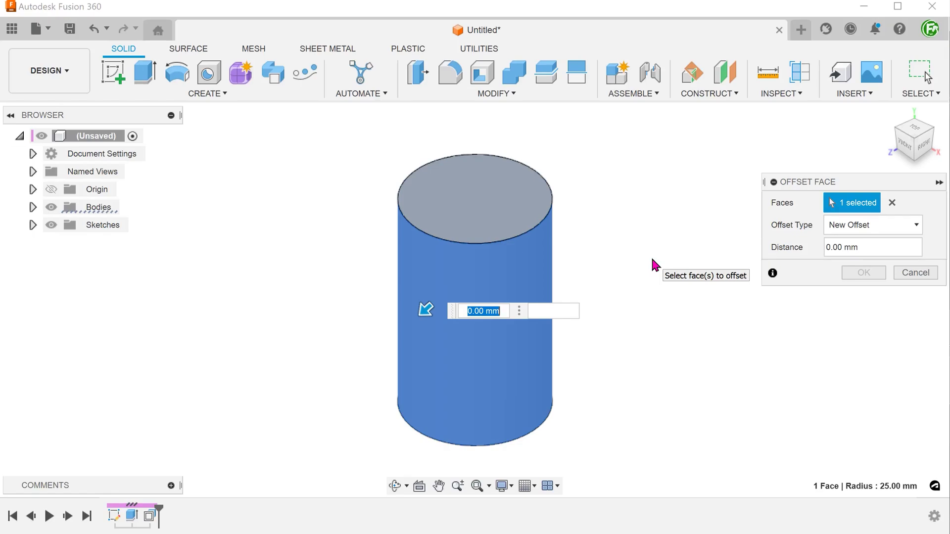
left_click(877, 230)
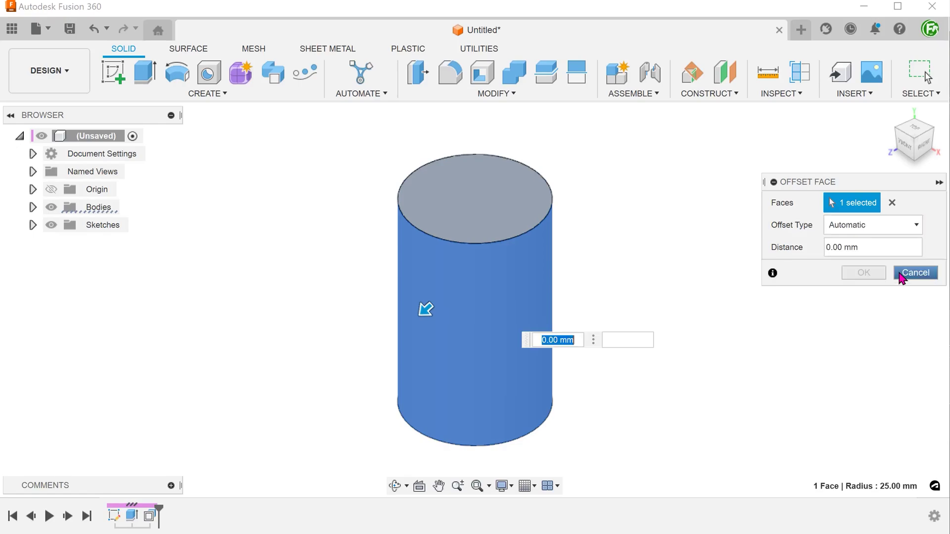
left_click(866, 246)
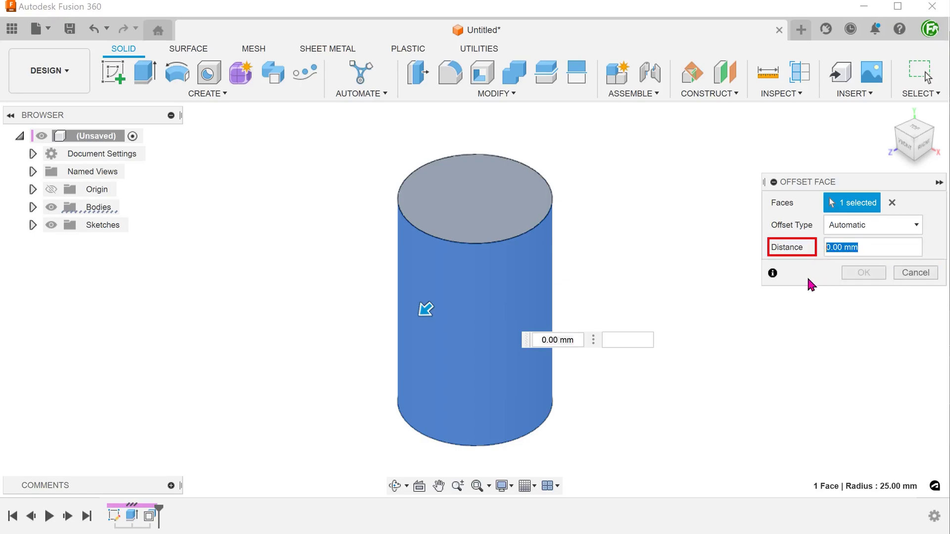
type("10")
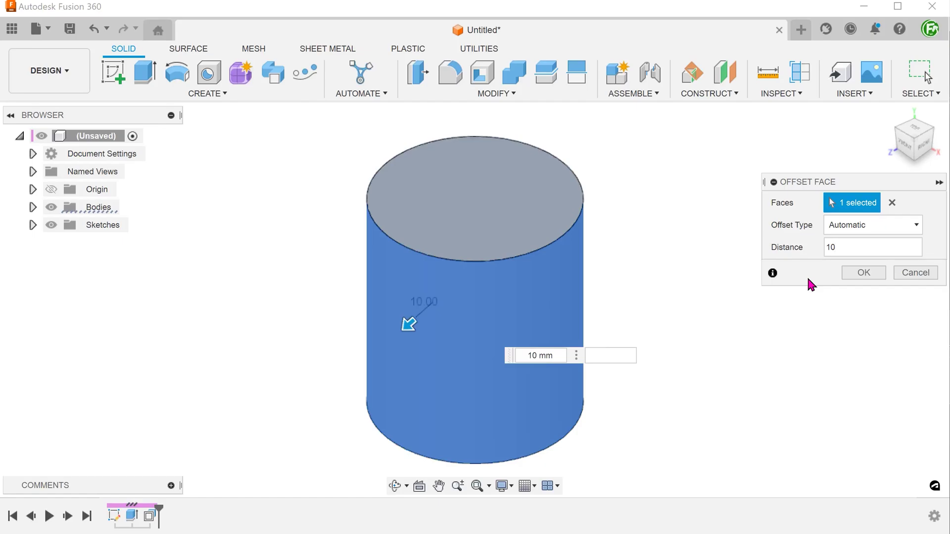
left_click(861, 273)
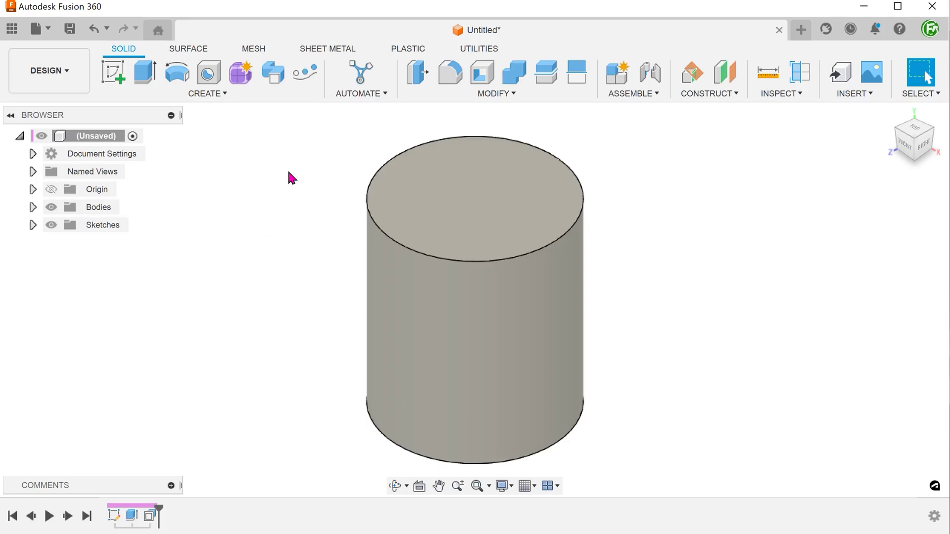
Press Pull the cylinder's top edge into a 9.725 mm fillet.
left_click(424, 95)
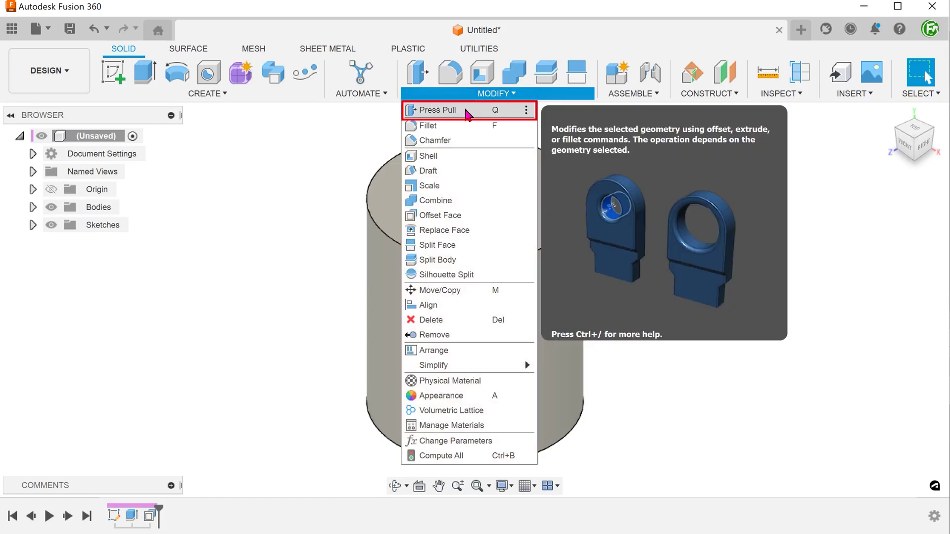
left_click(466, 113)
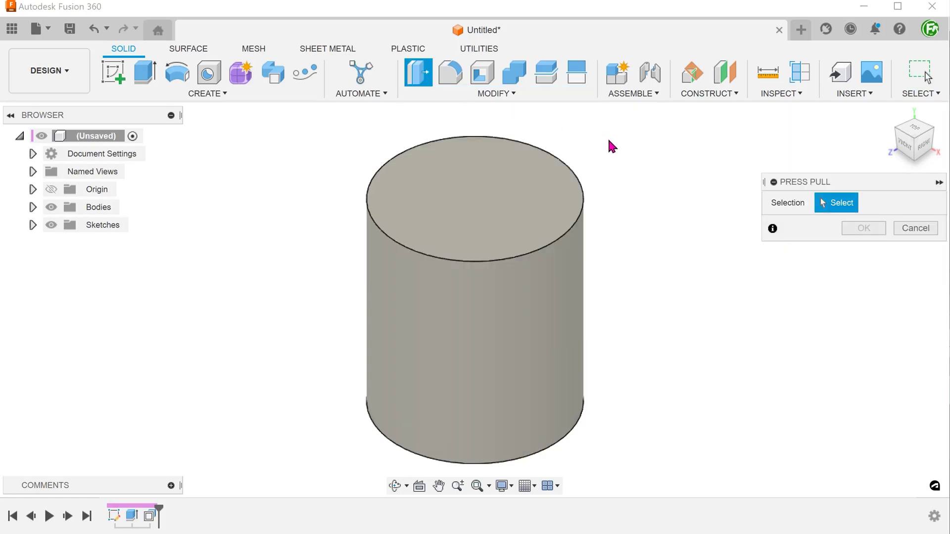
left_click(586, 207)
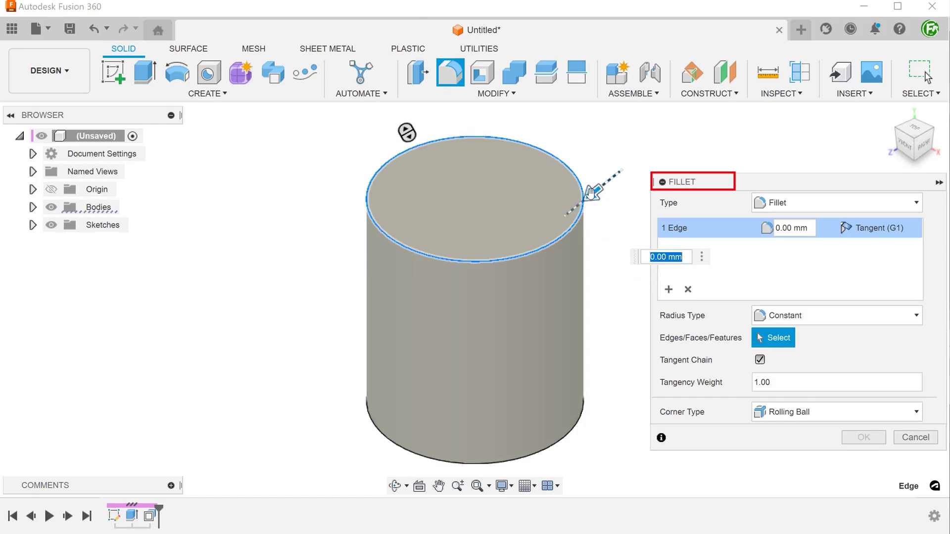
left_click_drag(593, 193, 585, 198)
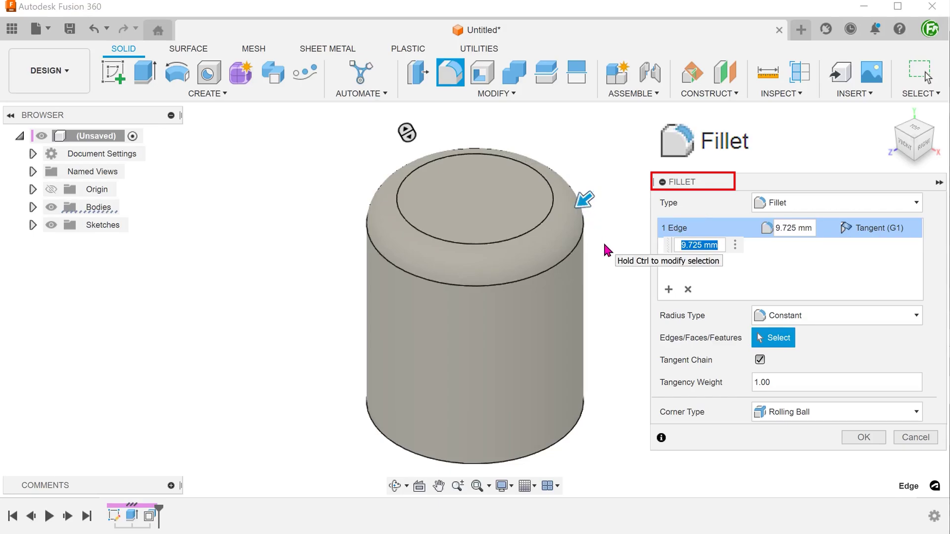
left_click(853, 439)
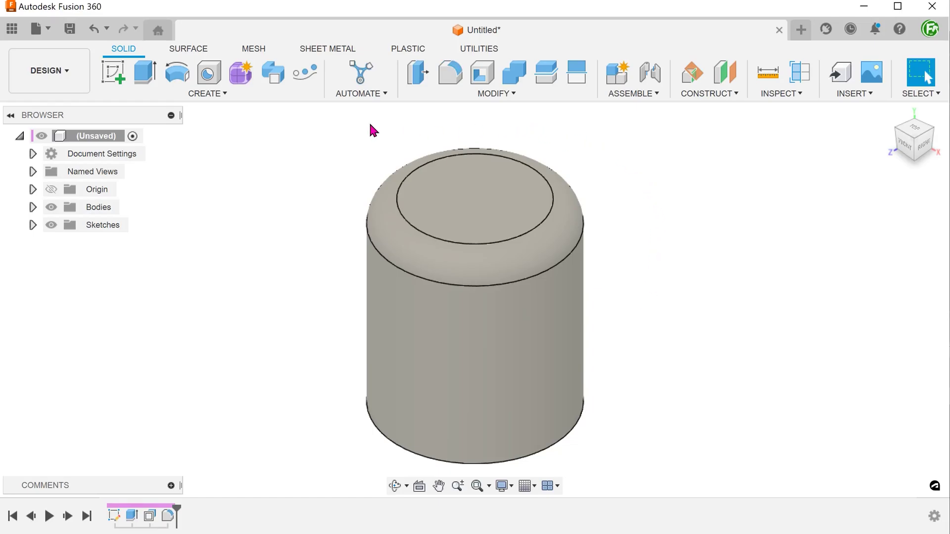
left_click(221, 96)
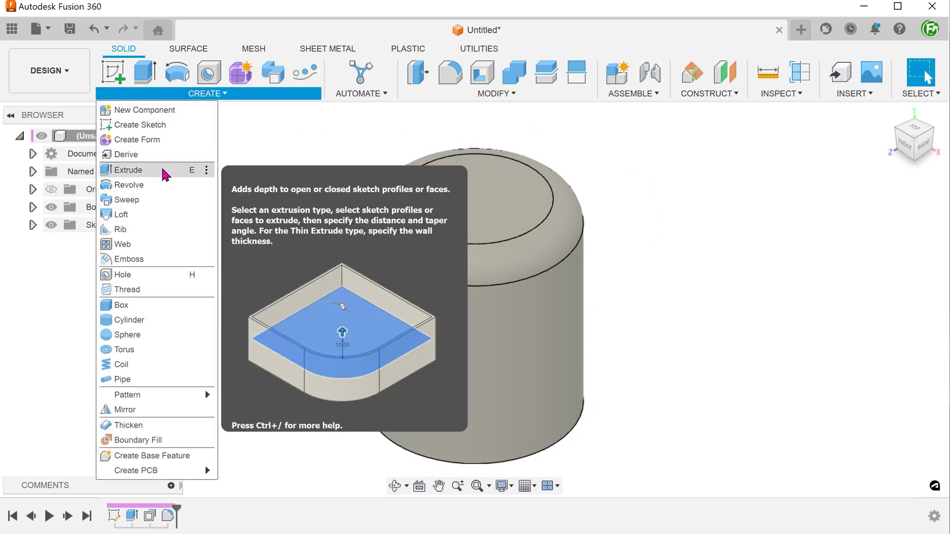
left_click(303, 144)
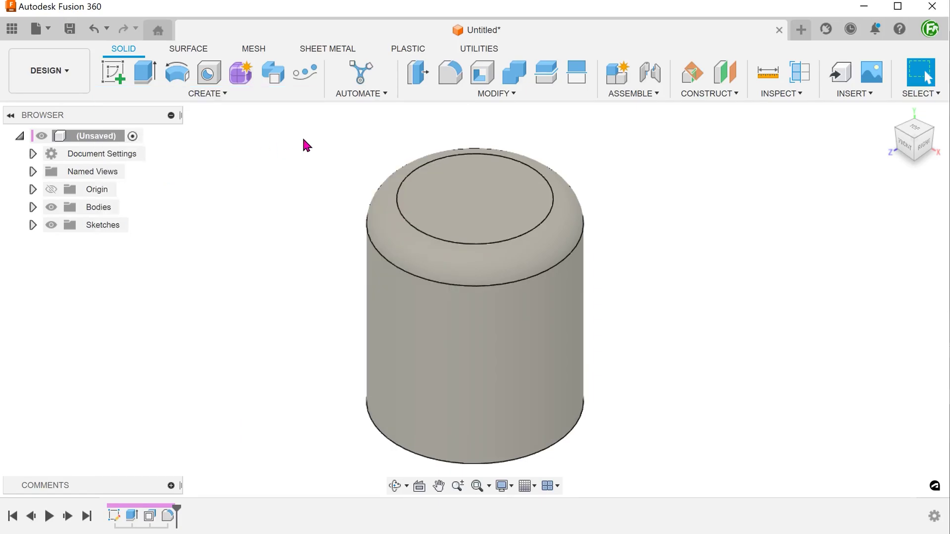
left_click(430, 96)
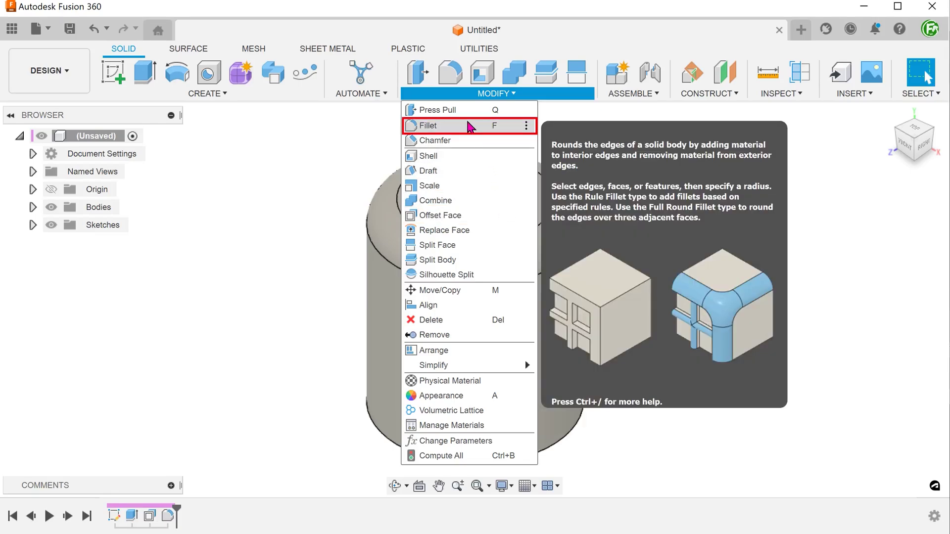
left_click(661, 130)
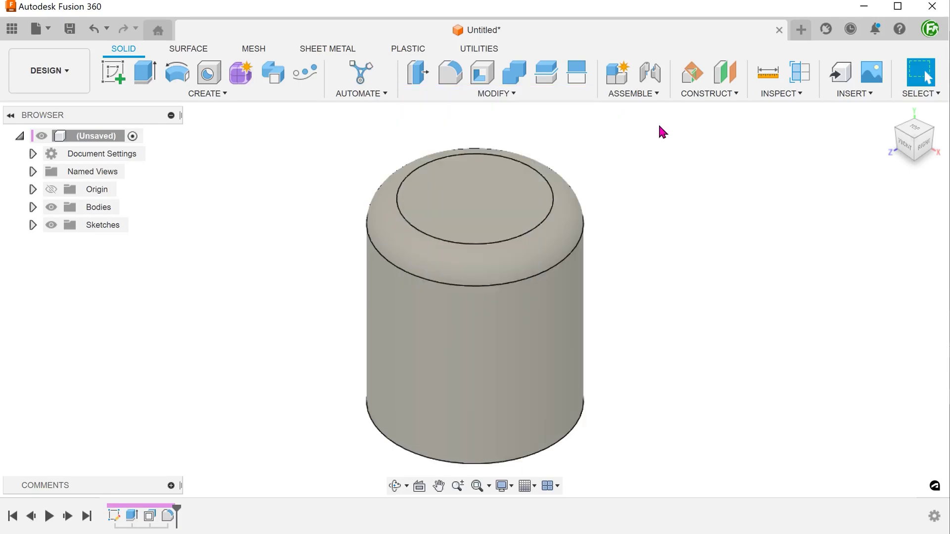